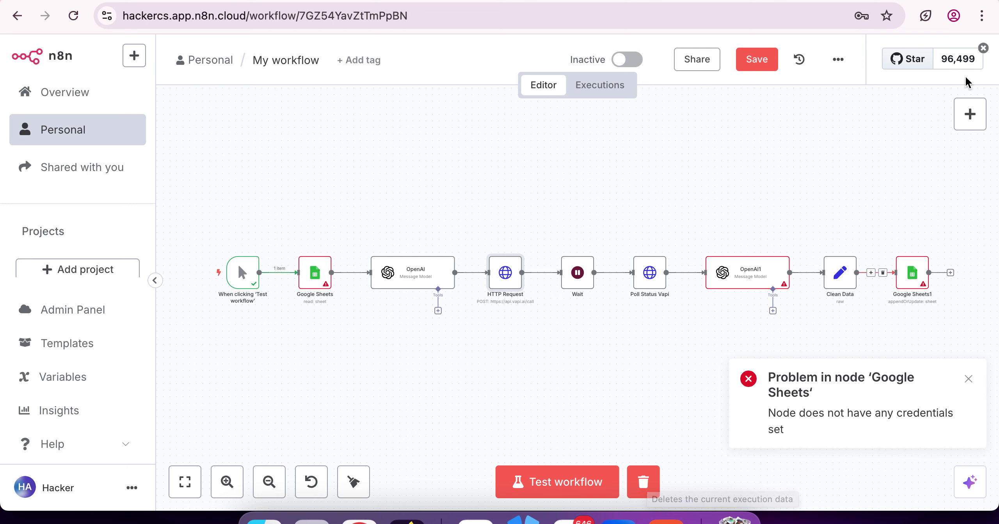
Search the web for "n8n account" in a new tab and go to Get Started on the official n8n website.
{"action": "key", "text": "super+t"}
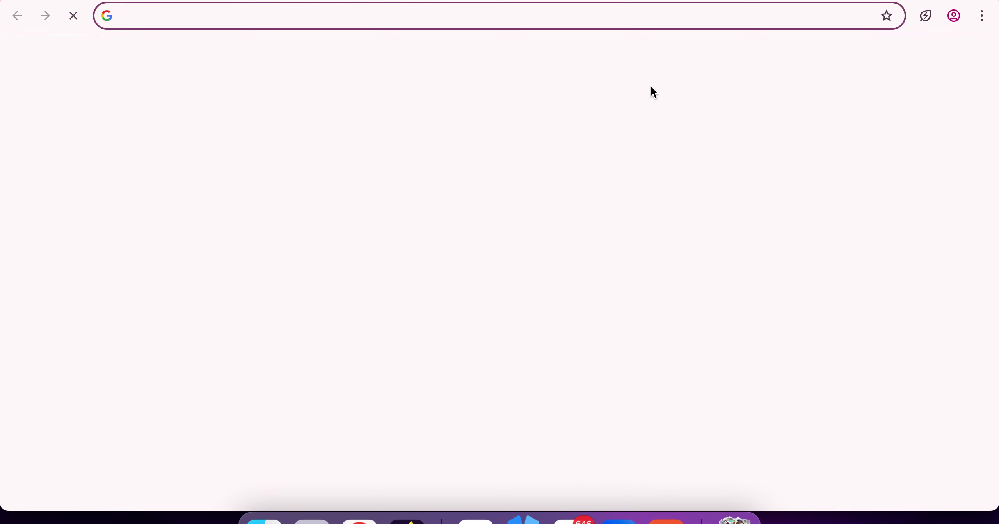
{"action": "type", "text": "n8n"}
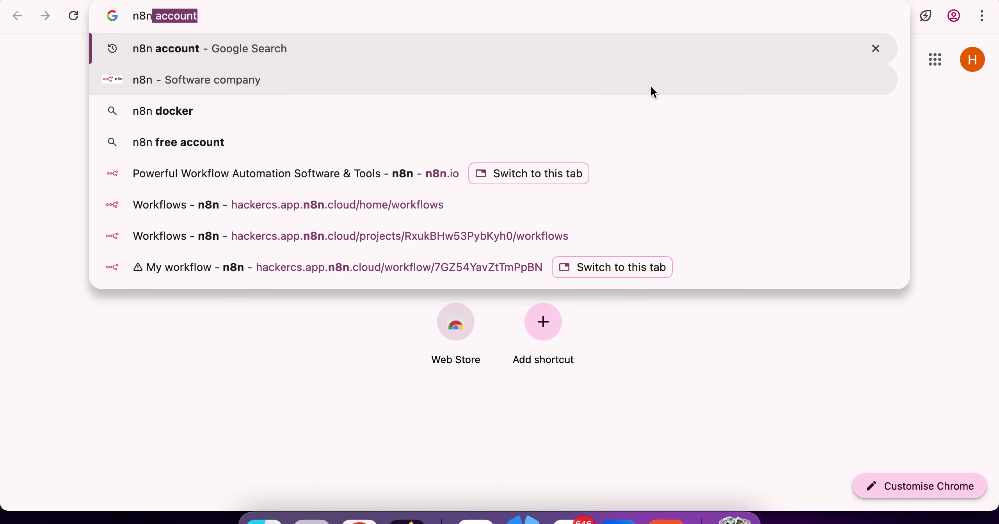
{"action": "key", "text": "Return"}
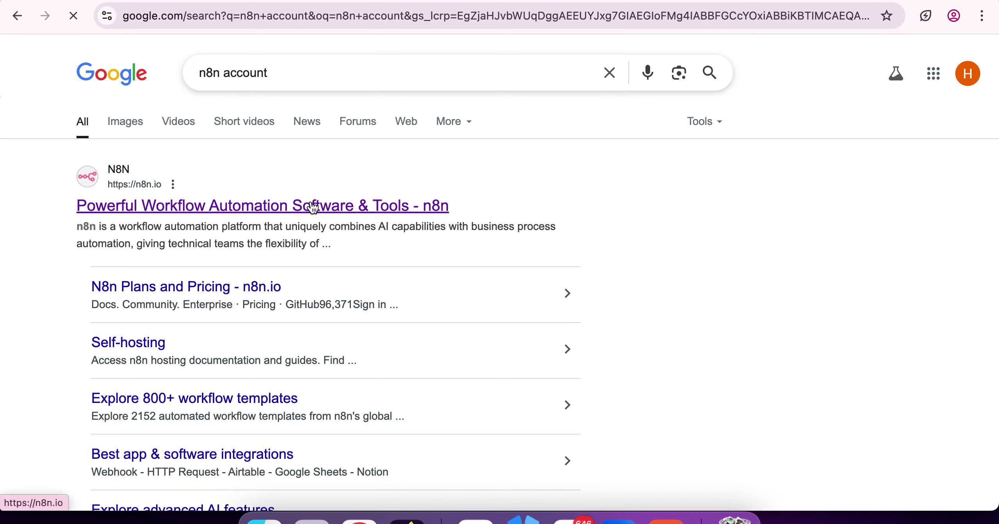
{"action": "left_click", "coordinate": [327, 207]}
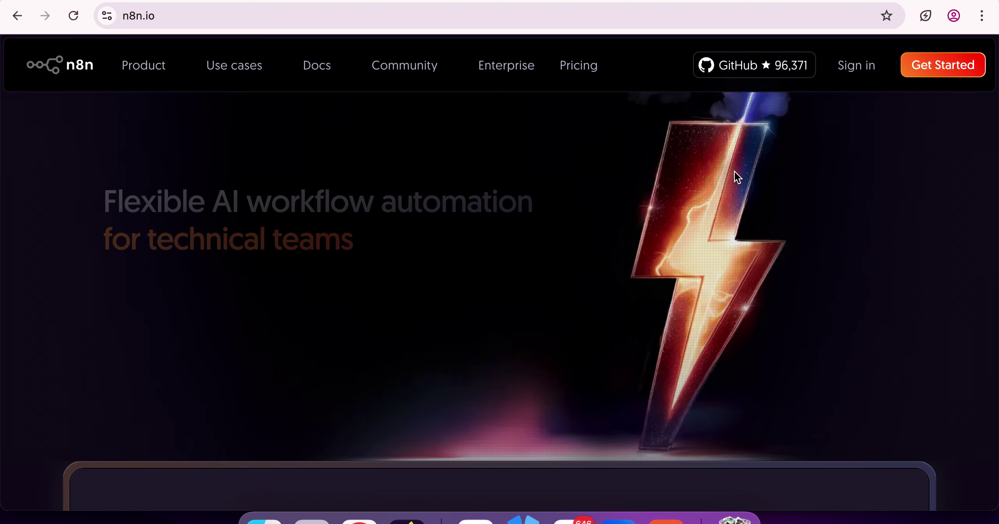
{"action": "left_click", "coordinate": [917, 70]}
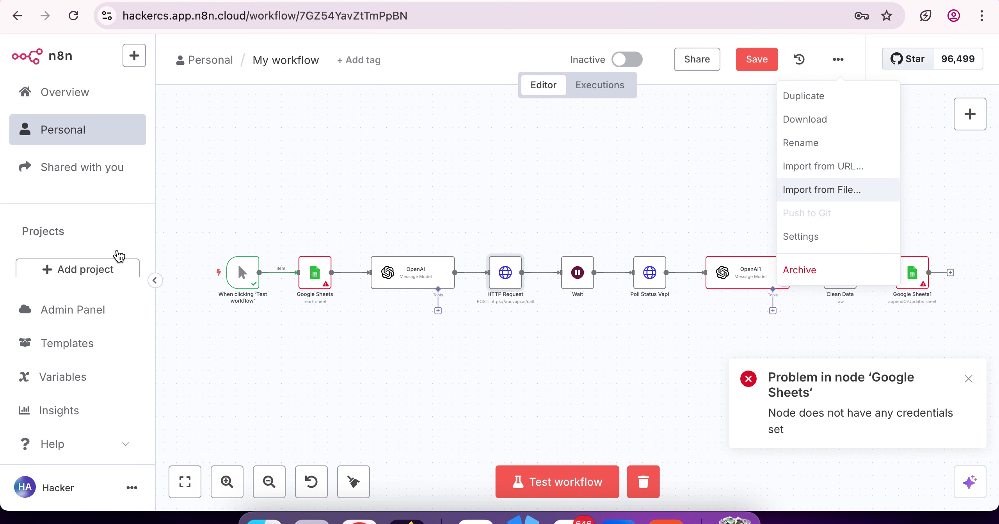
Open the parameters of the first OpenAI node in the workflow and dismiss the Google Sheets error notification.
{"action": "left_click", "coordinate": [530, 309]}
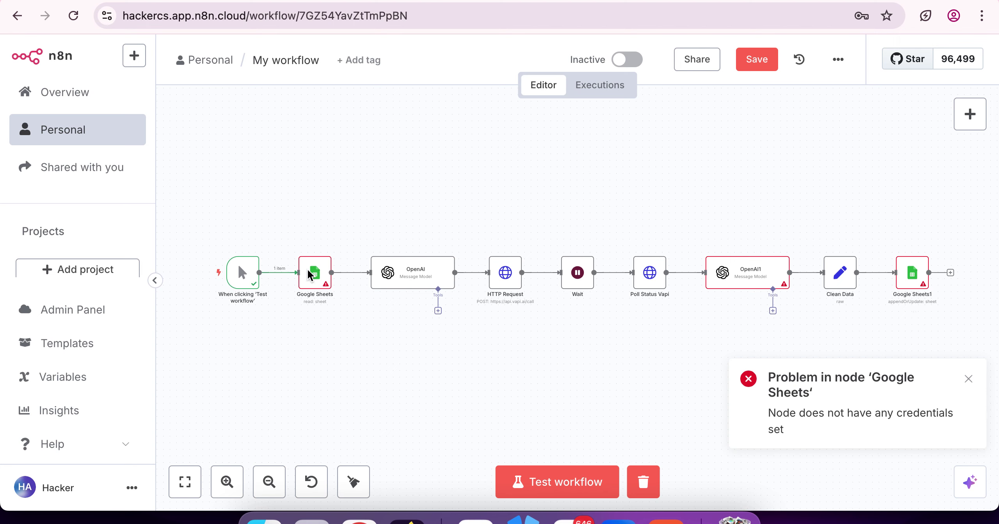
{"action": "mouse_move", "coordinate": [271, 287]}
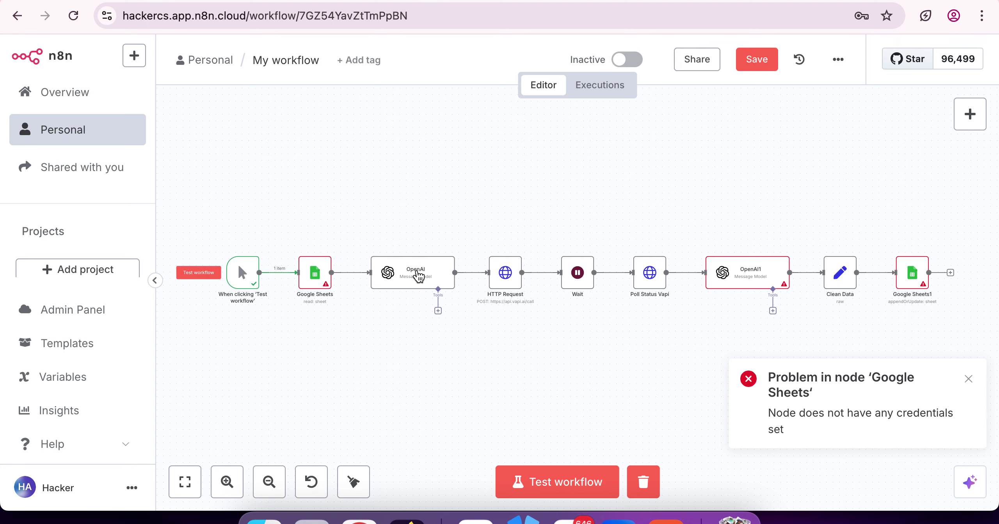
{"action": "mouse_move", "coordinate": [310, 280]}
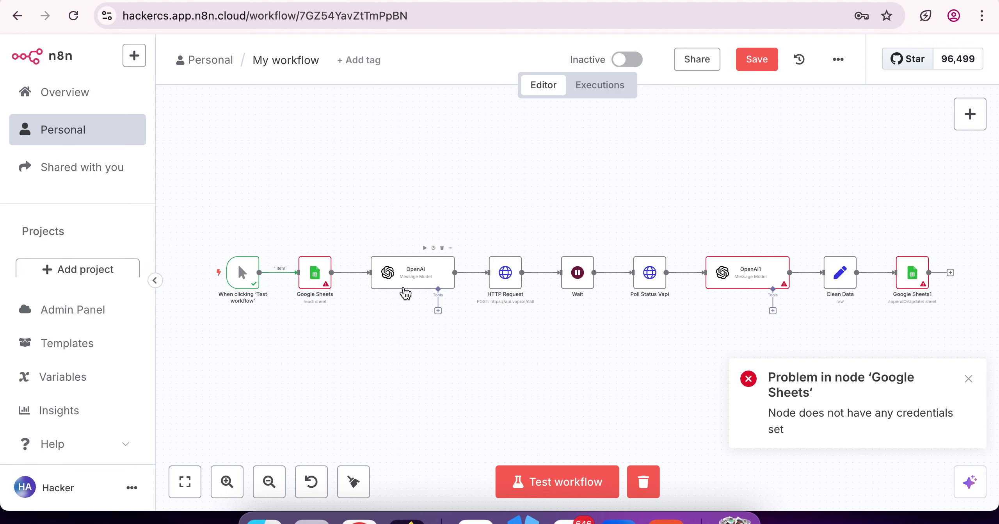
{"action": "left_click", "coordinate": [418, 276]}
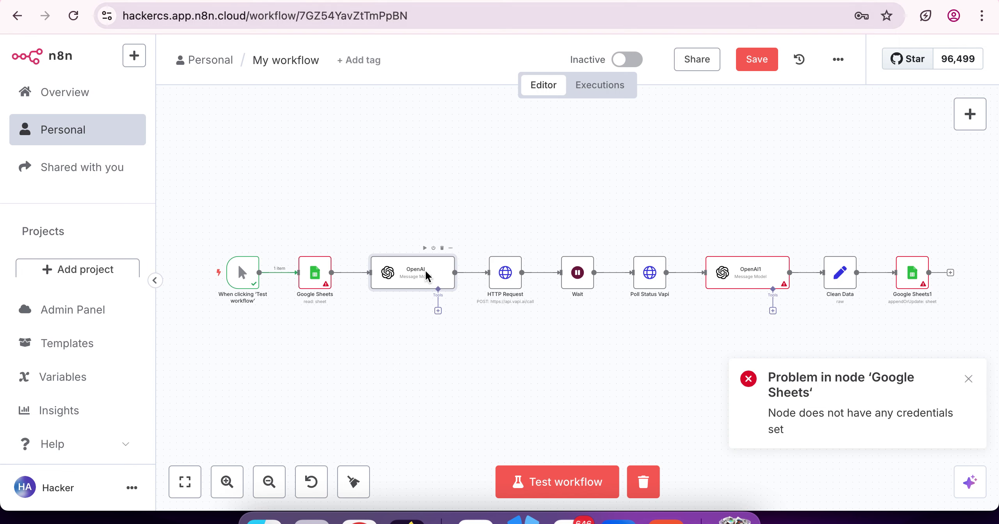
{"action": "double_click", "coordinate": [450, 285]}
{"action": "double_click", "coordinate": [424, 269]}
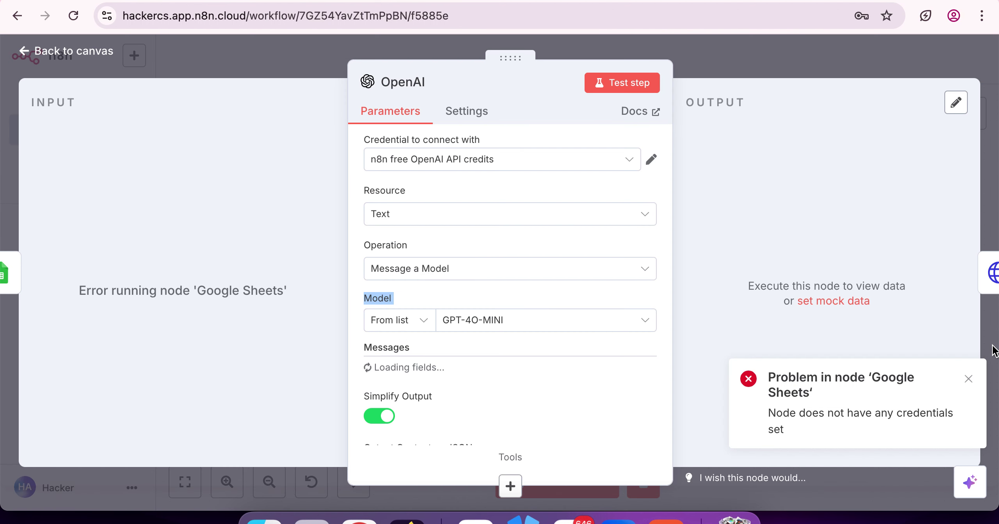
{"action": "left_click", "coordinate": [968, 379]}
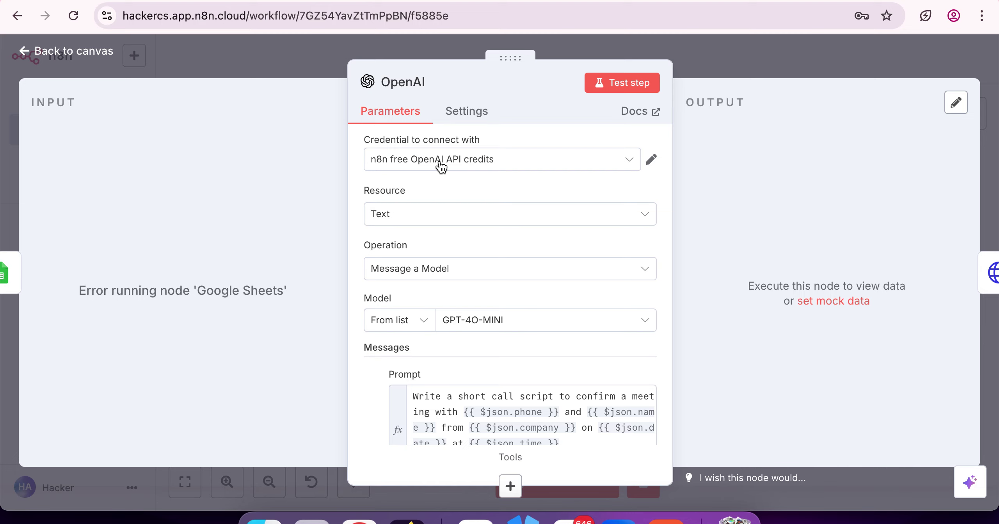
Review the available Resource and Operation choices of the OpenAI node, keeping Text and Message a Model.
{"action": "left_click", "coordinate": [455, 215]}
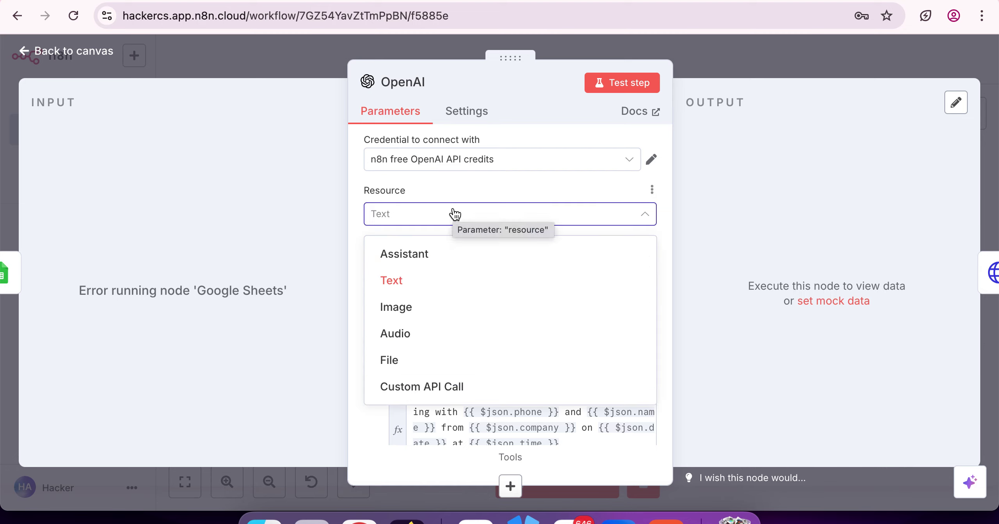
{"action": "left_click", "coordinate": [455, 214]}
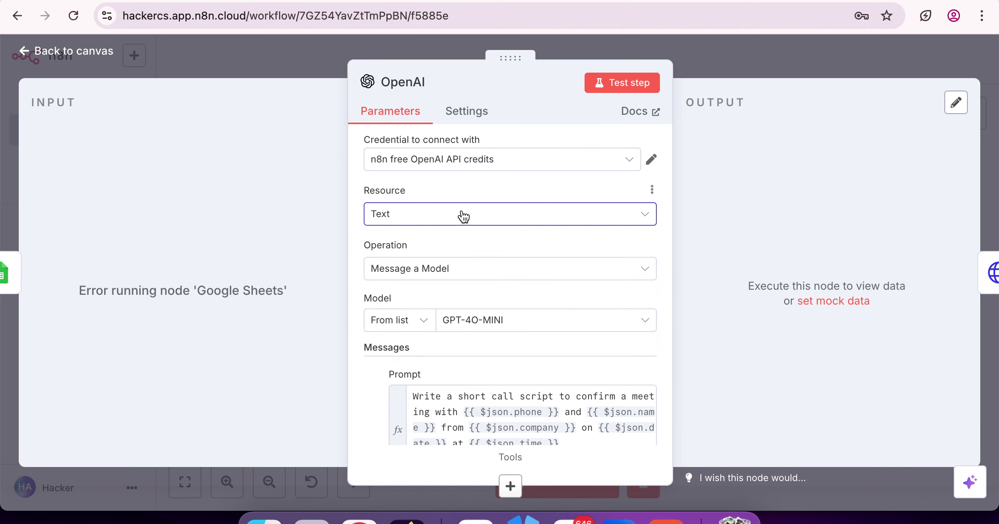
{"action": "left_click", "coordinate": [463, 216]}
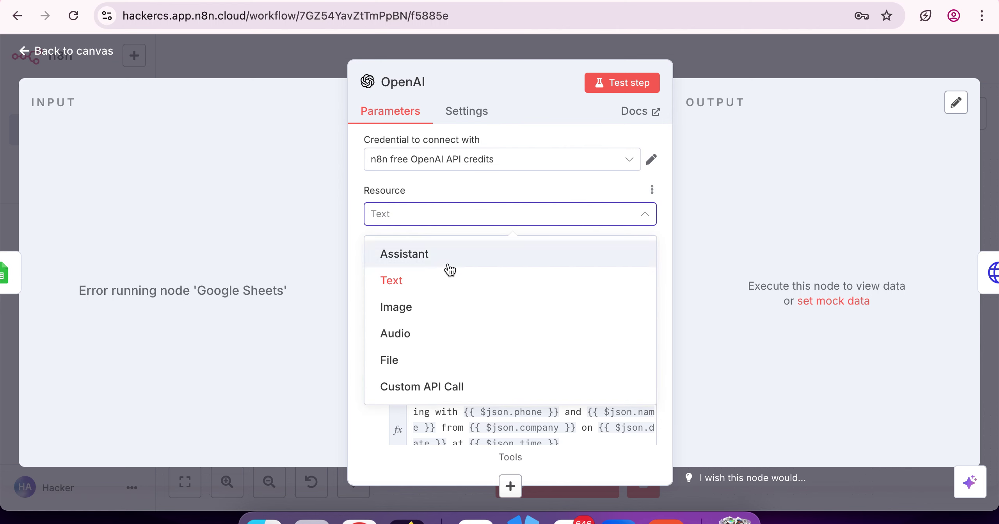
{"action": "left_click", "coordinate": [483, 213]}
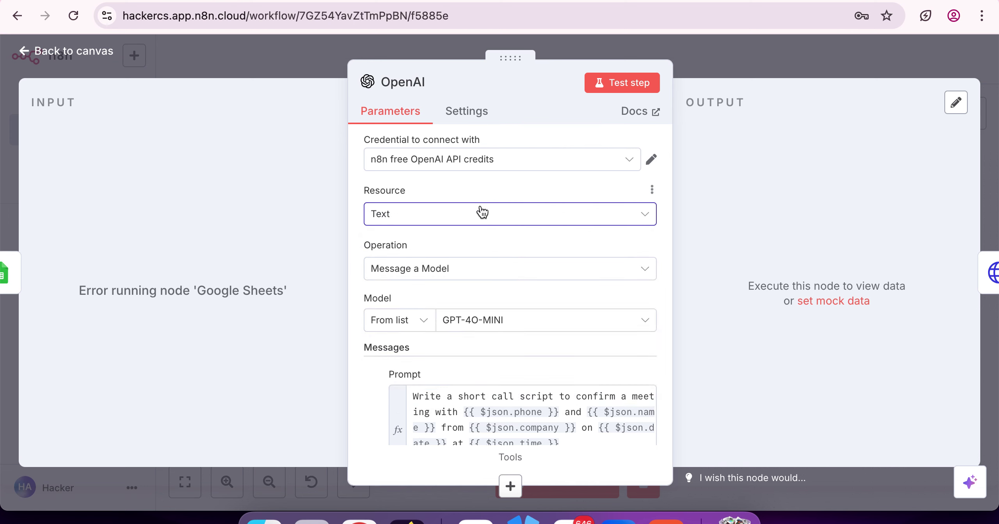
{"action": "left_click", "coordinate": [463, 268]}
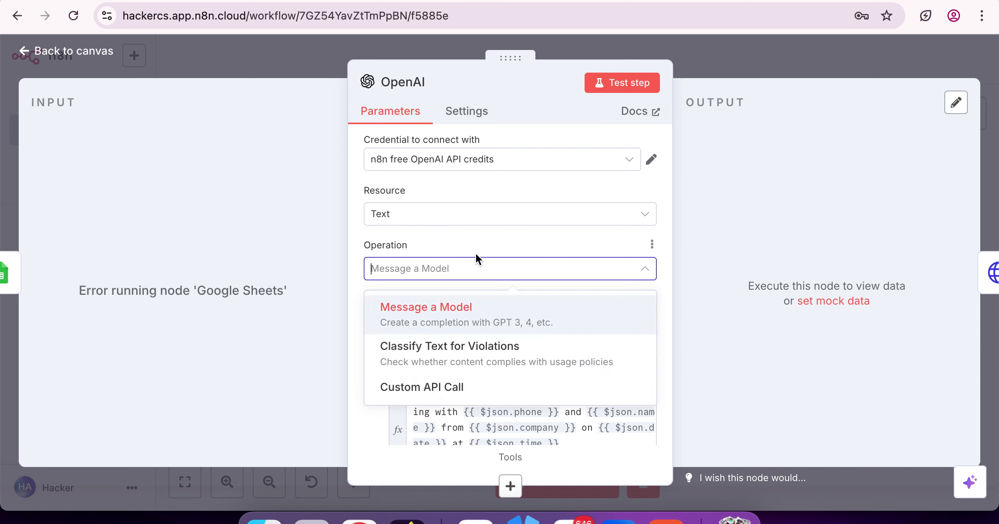
{"action": "left_click", "coordinate": [475, 253]}
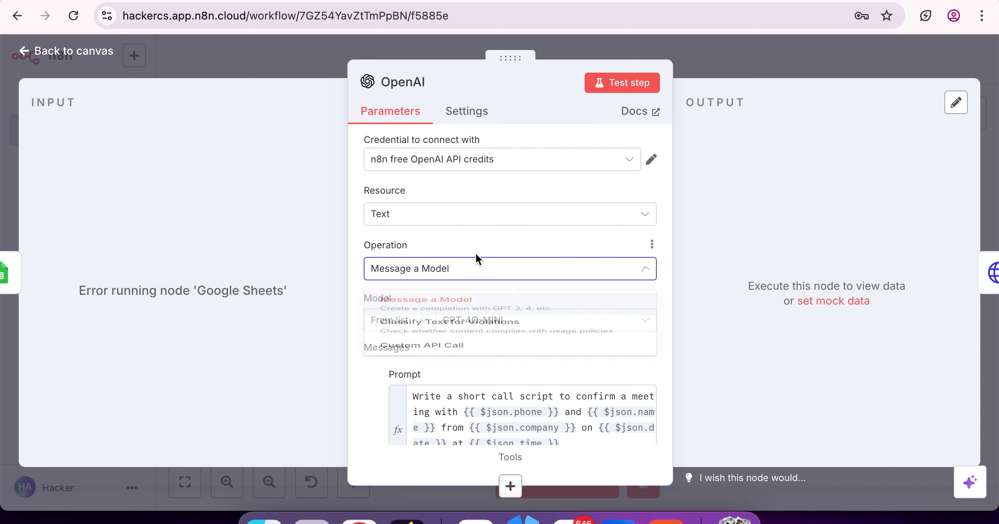
{"action": "left_click", "coordinate": [498, 268]}
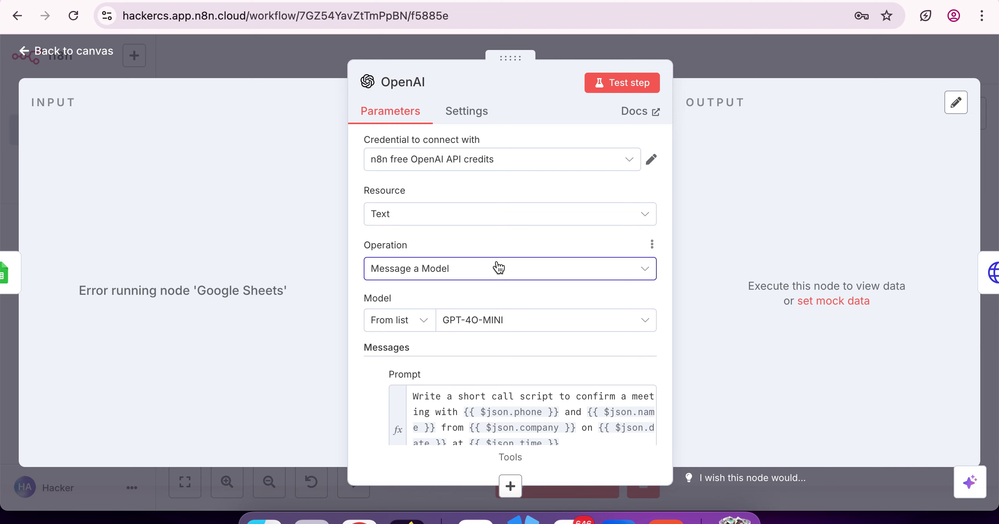
Examine the OpenAI node's model choice and read through its user prompt for the call script.
{"action": "scroll", "coordinate": [499, 268], "scroll_direction": "down", "scroll_amount": 2}
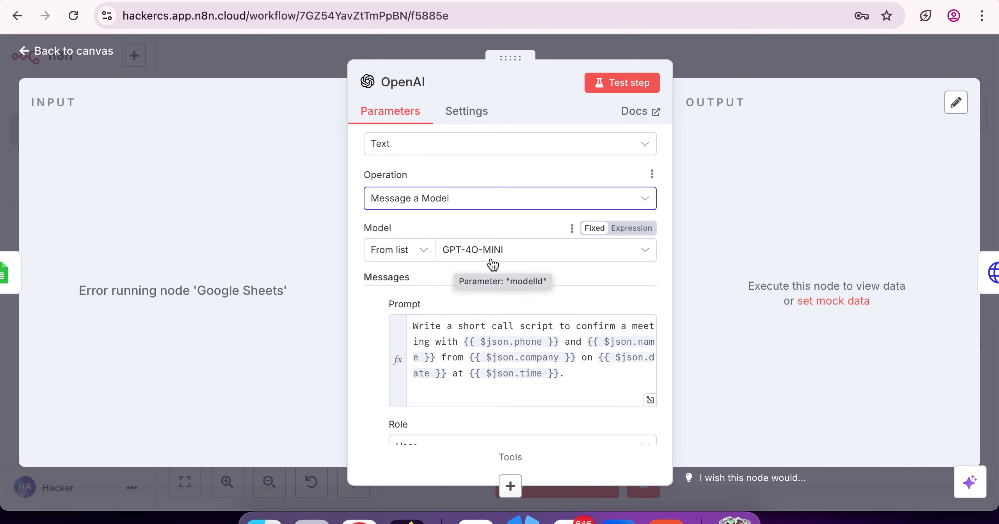
{"action": "scroll", "coordinate": [544, 358], "scroll_direction": "down", "scroll_amount": 1}
{"action": "scroll", "coordinate": [544, 358], "scroll_direction": "up", "scroll_amount": 1}
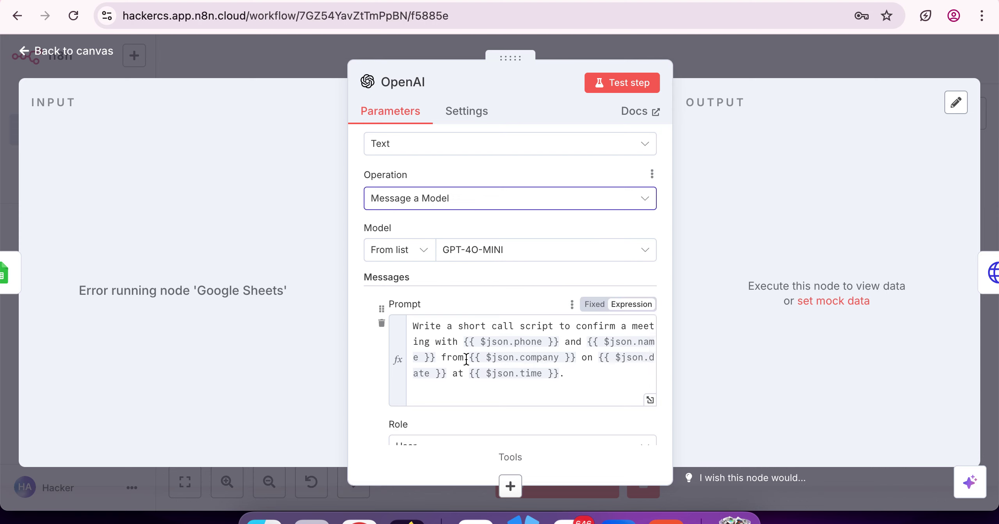
{"action": "scroll", "coordinate": [466, 358], "scroll_direction": "down", "scroll_amount": 1}
{"action": "scroll", "coordinate": [456, 353], "scroll_direction": "up", "scroll_amount": 1}
{"action": "scroll", "coordinate": [443, 344], "scroll_direction": "down", "scroll_amount": 1}
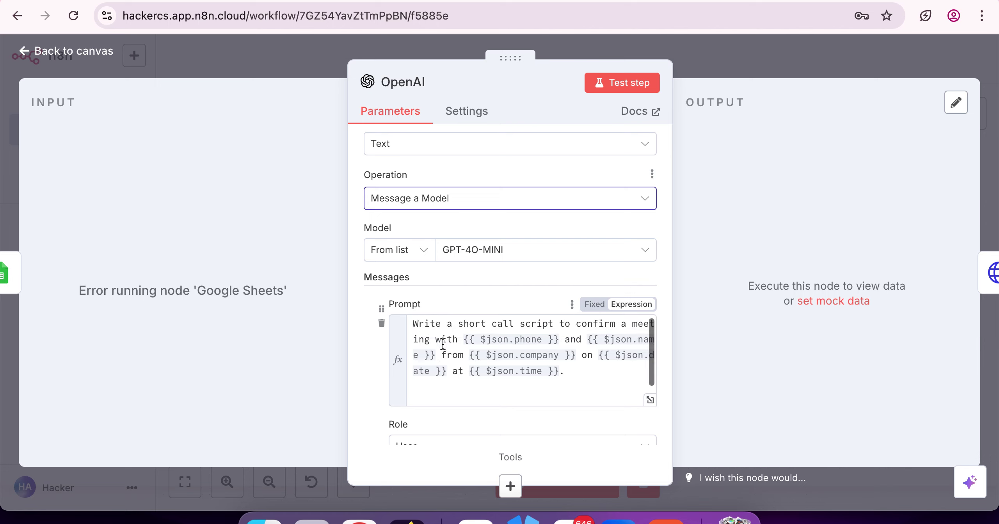
{"action": "scroll", "coordinate": [443, 344], "scroll_direction": "down", "scroll_amount": 1}
{"action": "scroll", "coordinate": [443, 345], "scroll_direction": "up", "scroll_amount": 1}
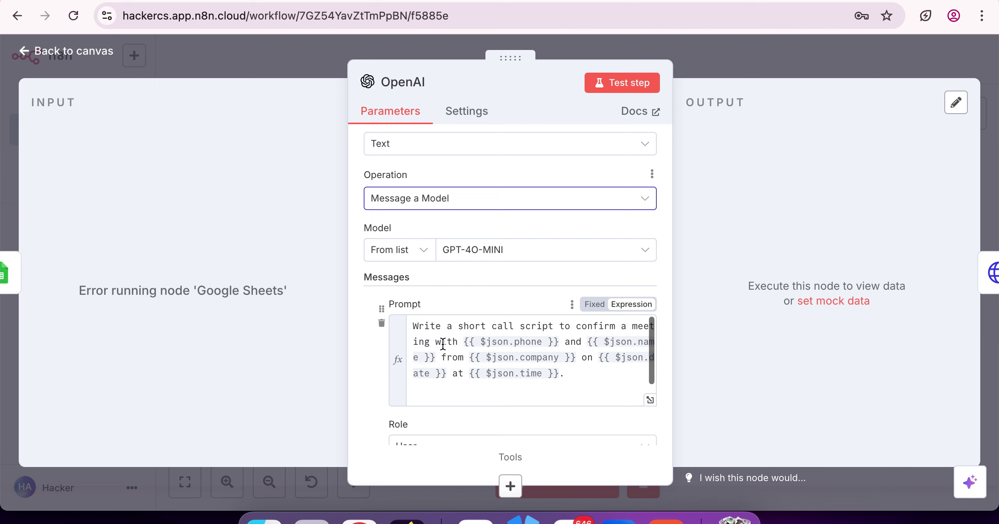
{"action": "scroll", "coordinate": [443, 344], "scroll_direction": "down", "scroll_amount": 2}
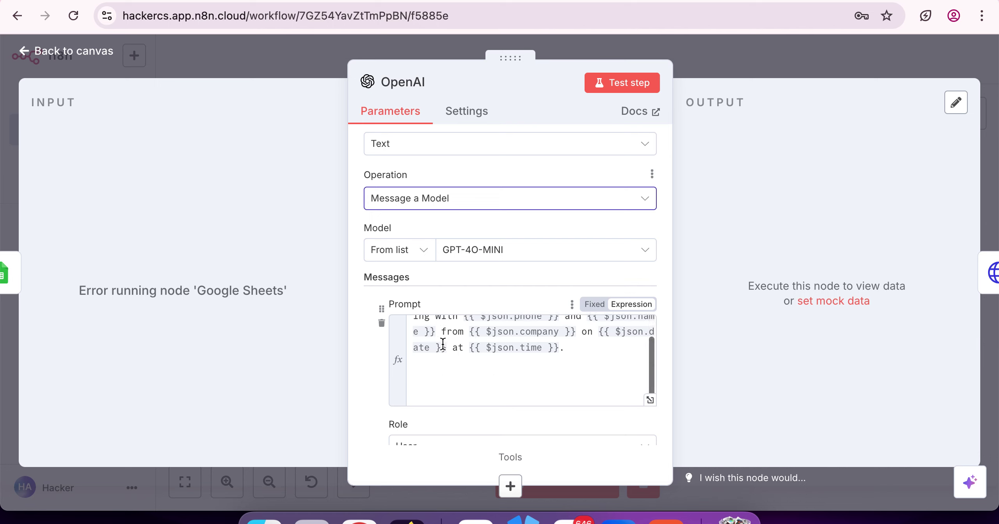
Read the OpenAI node's system prompt, check its roles and output settings, and return to the canvas.
{"action": "scroll", "coordinate": [447, 284], "scroll_direction": "down", "scroll_amount": 4}
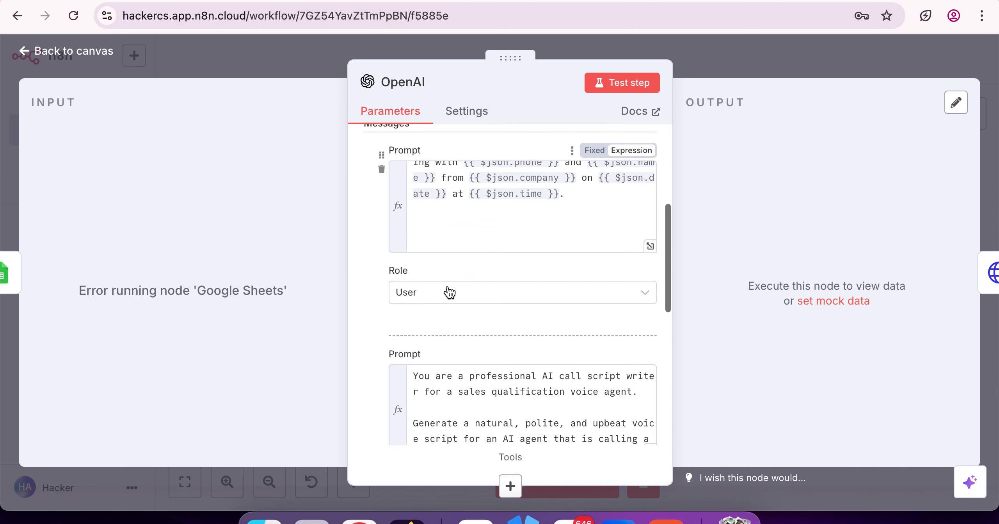
{"action": "scroll", "coordinate": [450, 292], "scroll_direction": "down", "scroll_amount": 4}
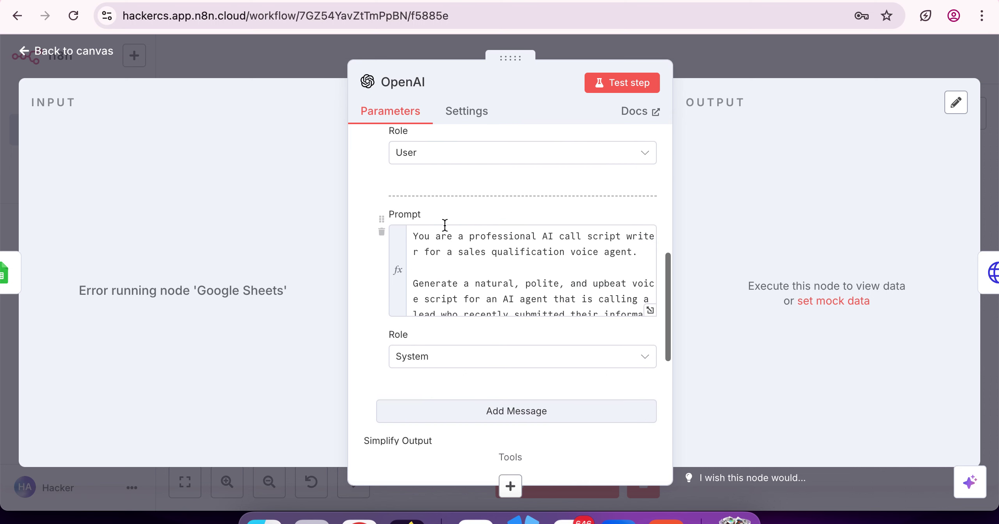
{"action": "scroll", "coordinate": [457, 277], "scroll_direction": "down", "scroll_amount": 8}
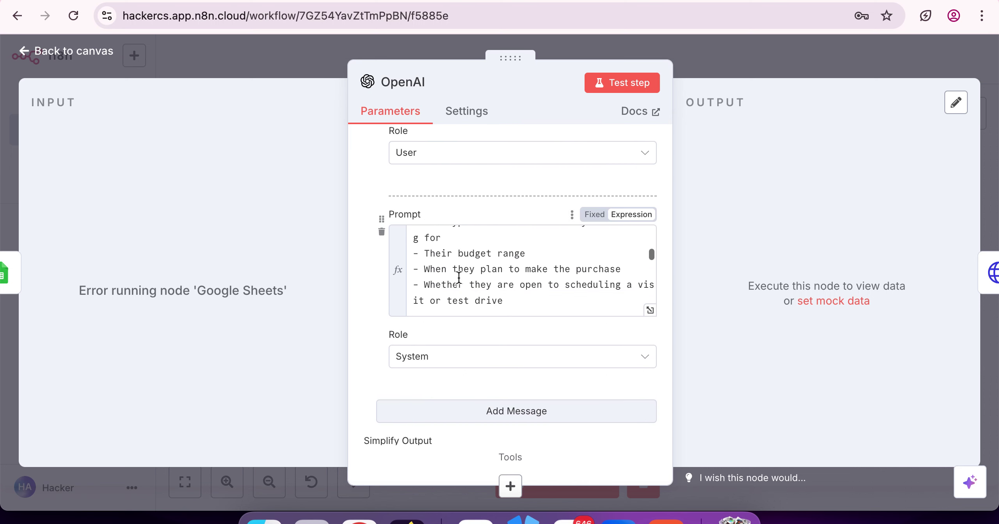
{"action": "scroll", "coordinate": [459, 278], "scroll_direction": "down", "scroll_amount": 4}
{"action": "scroll", "coordinate": [459, 277], "scroll_direction": "down", "scroll_amount": 2}
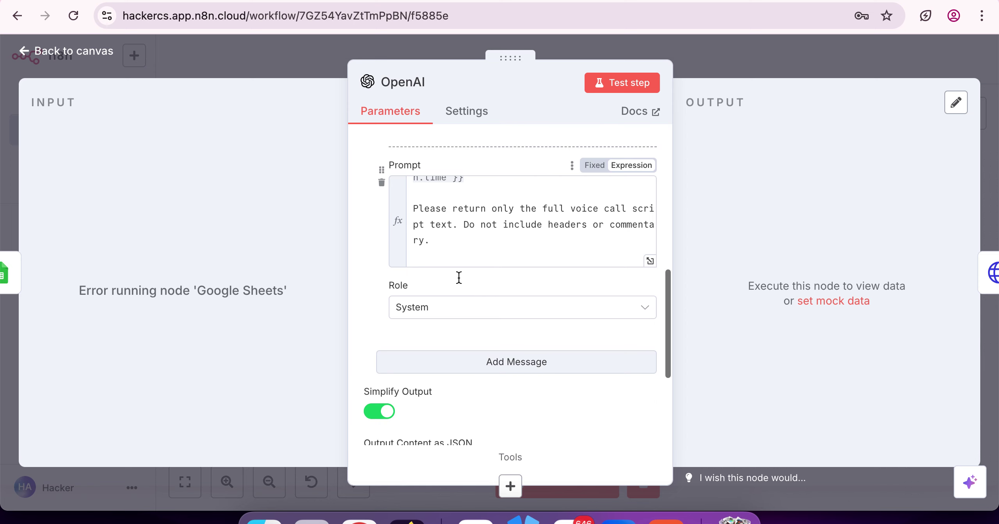
{"action": "scroll", "coordinate": [459, 277], "scroll_direction": "down", "scroll_amount": 3}
{"action": "scroll", "coordinate": [467, 327], "scroll_direction": "down", "scroll_amount": 5}
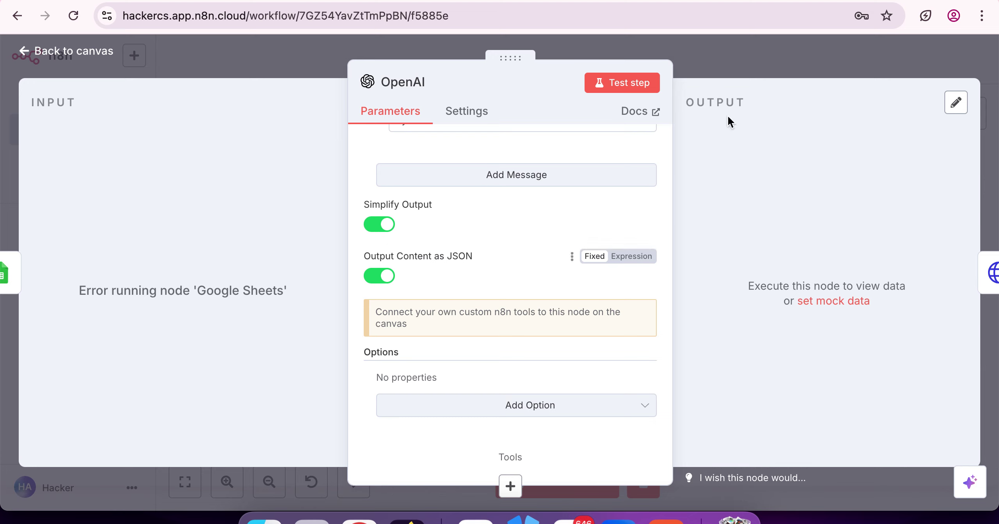
{"action": "left_click", "coordinate": [853, 62]}
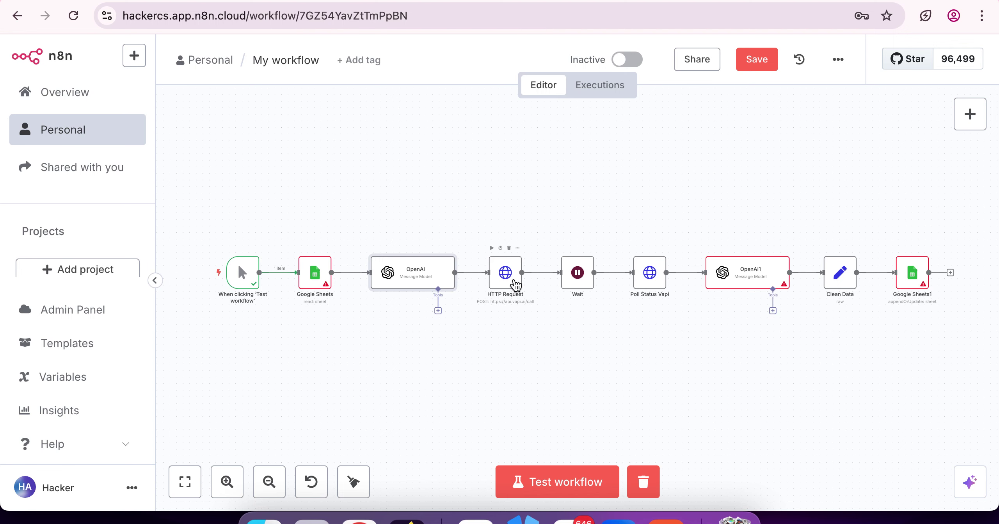
Browse the categories of nodes that can be added to the workflow and close the list without adding one.
{"action": "left_click", "coordinate": [971, 114]}
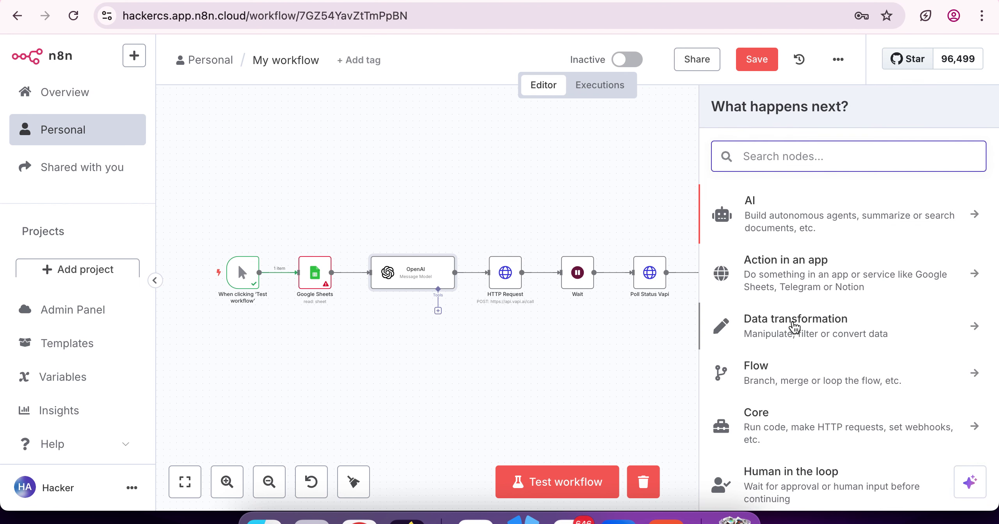
{"action": "scroll", "coordinate": [792, 325], "scroll_direction": "down", "scroll_amount": 3}
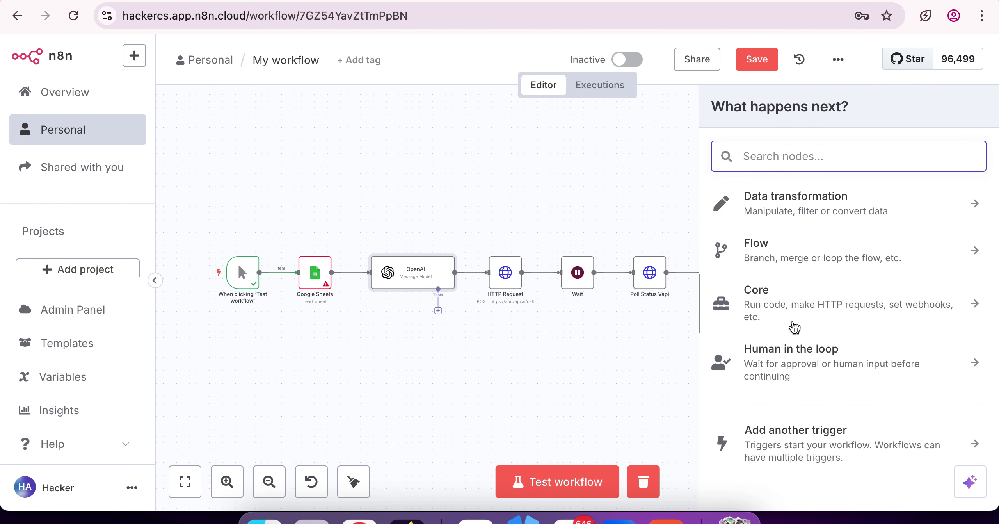
{"action": "left_click", "coordinate": [624, 229]}
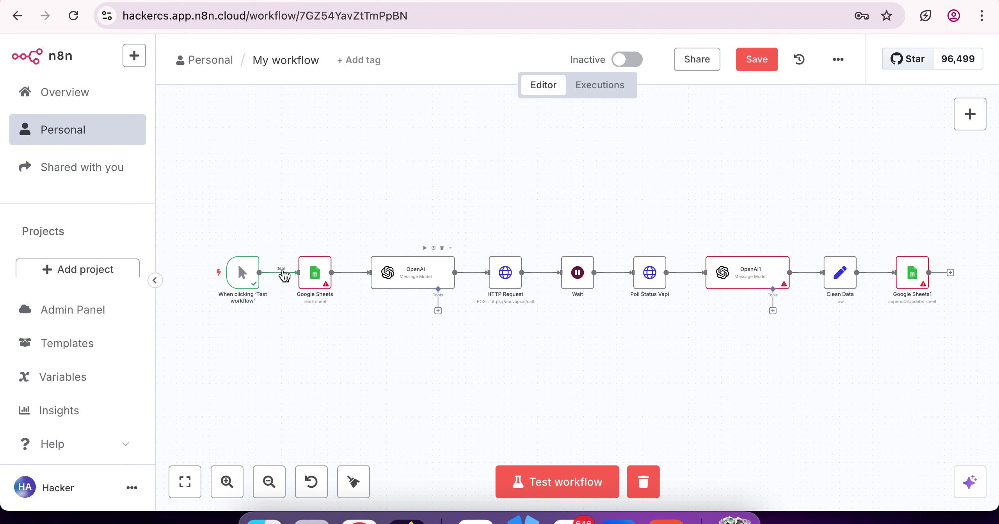
Open the HTTP Request node and examine its method, URL, authentication, header parameters and JSON body.
{"action": "mouse_move", "coordinate": [284, 275]}
{"action": "left_click", "coordinate": [510, 272]}
{"action": "double_click", "coordinate": [507, 272]}
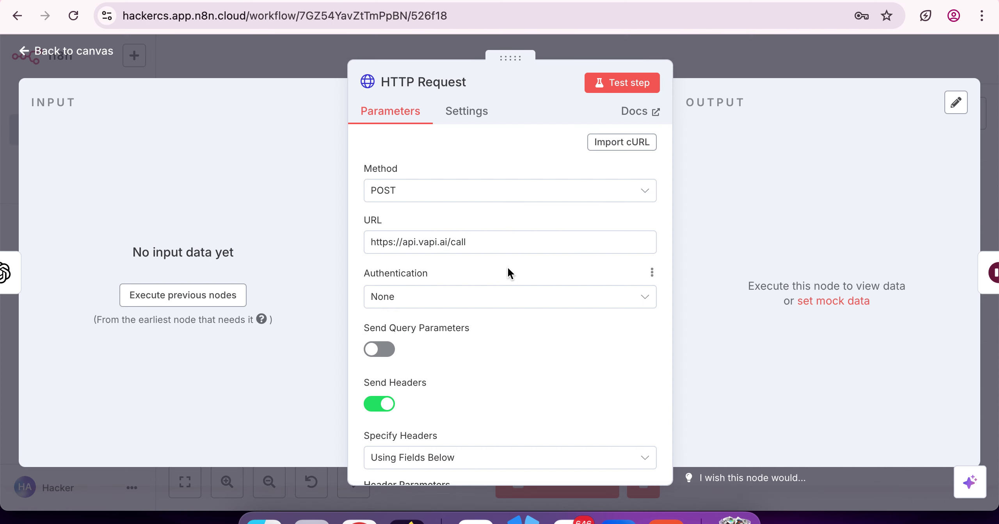
{"action": "scroll", "coordinate": [467, 314], "scroll_direction": "down", "scroll_amount": 10}
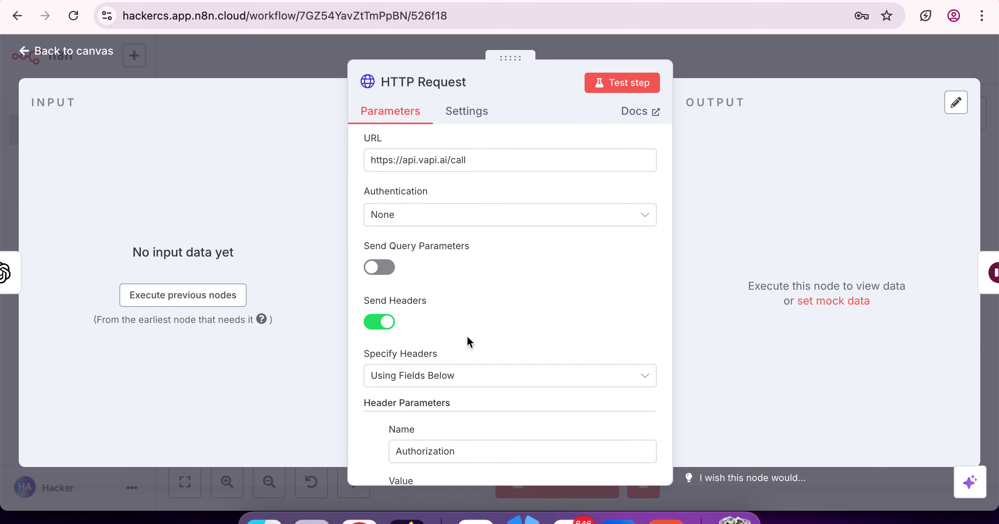
{"action": "scroll", "coordinate": [468, 339], "scroll_direction": "down", "scroll_amount": 12}
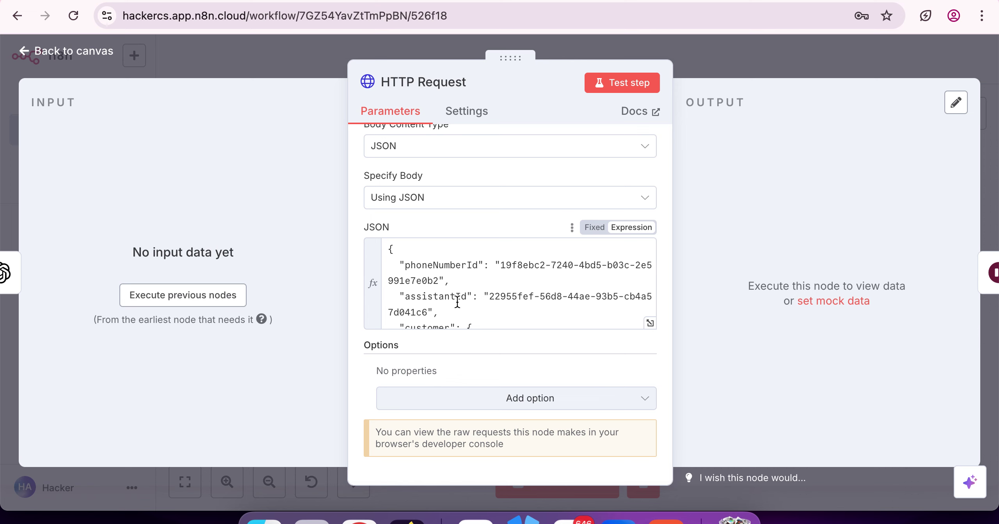
Review the HTTP Request node's JSON body, method and endpoint URL, highlighting the URL.
{"action": "scroll", "coordinate": [457, 302], "scroll_direction": "down", "scroll_amount": 2}
{"action": "scroll", "coordinate": [458, 297], "scroll_direction": "up", "scroll_amount": 2}
{"action": "scroll", "coordinate": [465, 217], "scroll_direction": "up", "scroll_amount": 10}
{"action": "scroll", "coordinate": [441, 248], "scroll_direction": "up", "scroll_amount": 5}
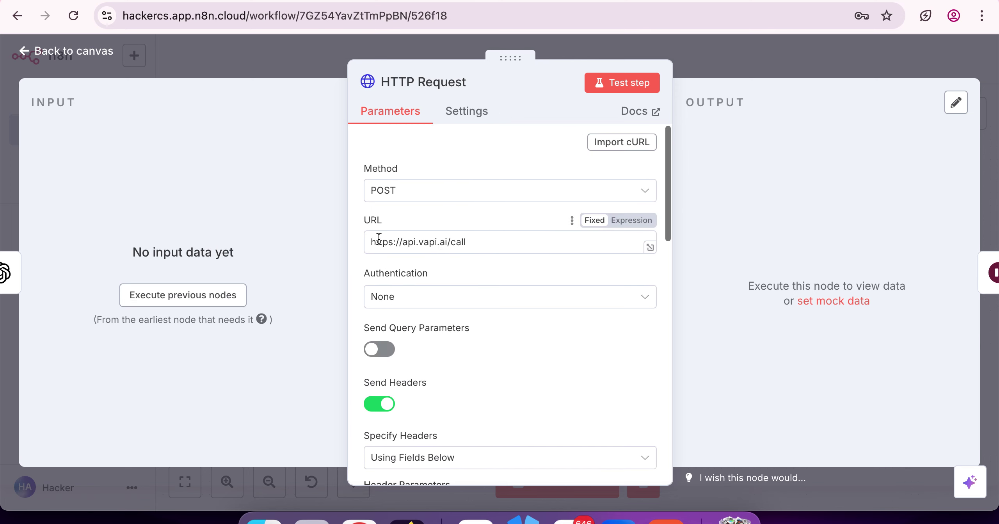
{"action": "triple_click", "coordinate": [483, 242]}
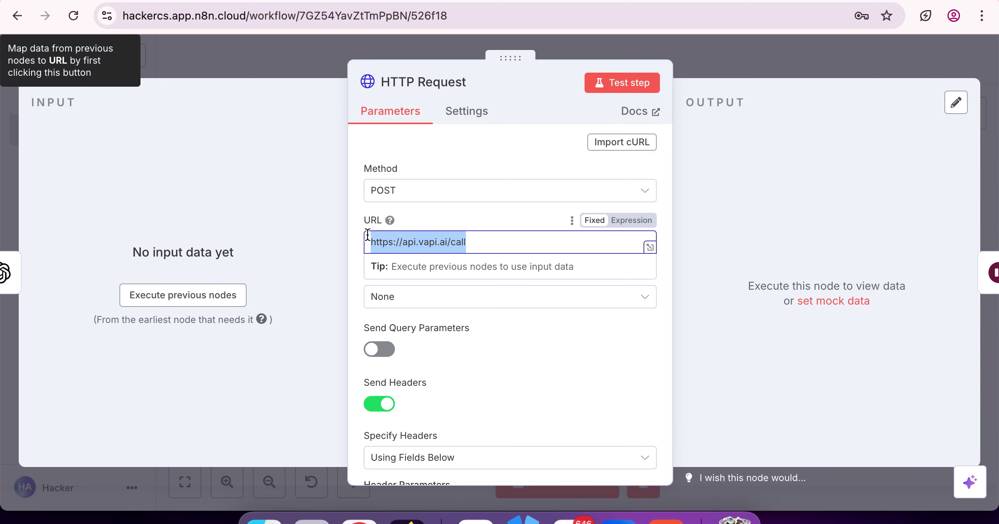
{"action": "left_click", "coordinate": [473, 242]}
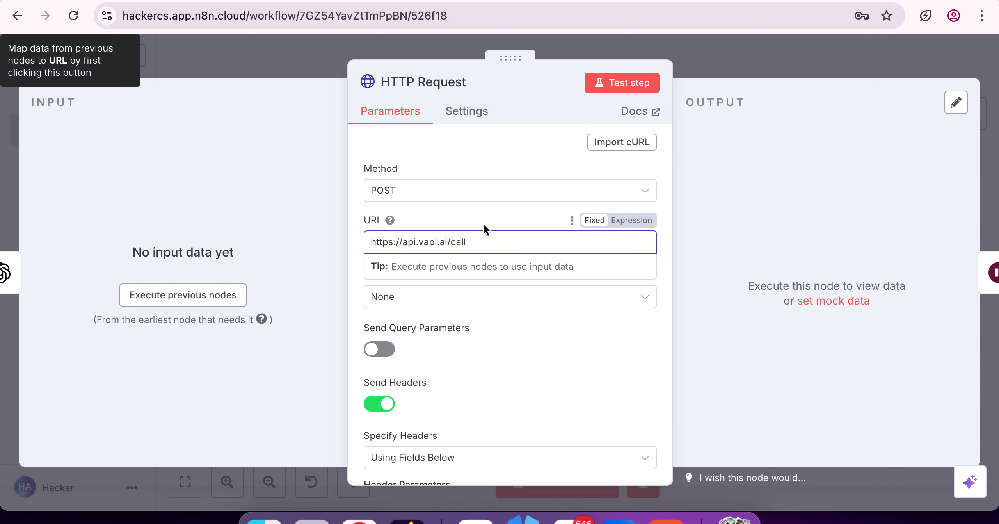
Examine the HTTP Request node's header parameters, highlight the Authorization header's bearer token, and return to the canvas.
{"action": "scroll", "coordinate": [488, 377], "scroll_direction": "down", "scroll_amount": 3}
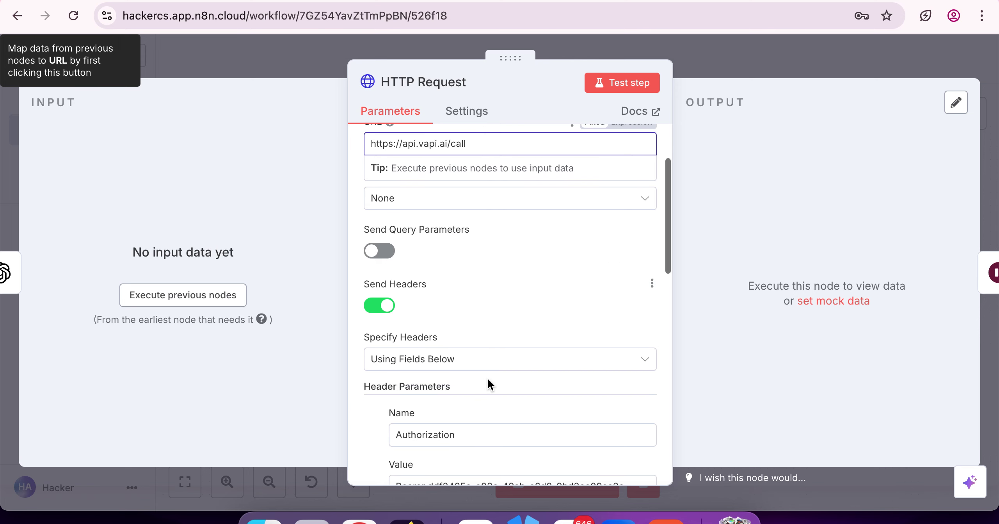
{"action": "scroll", "coordinate": [411, 323], "scroll_direction": "down", "scroll_amount": 2}
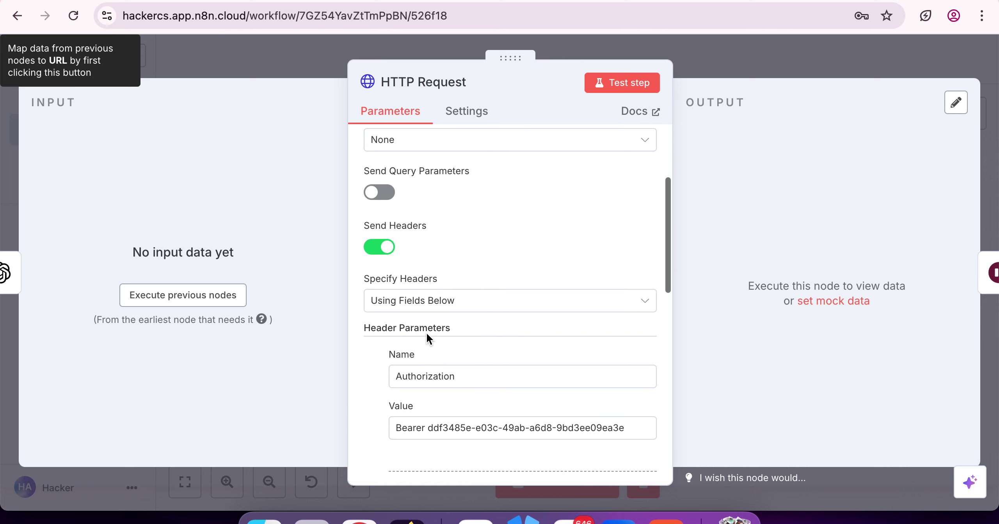
{"action": "scroll", "coordinate": [490, 383], "scroll_direction": "down", "scroll_amount": 2}
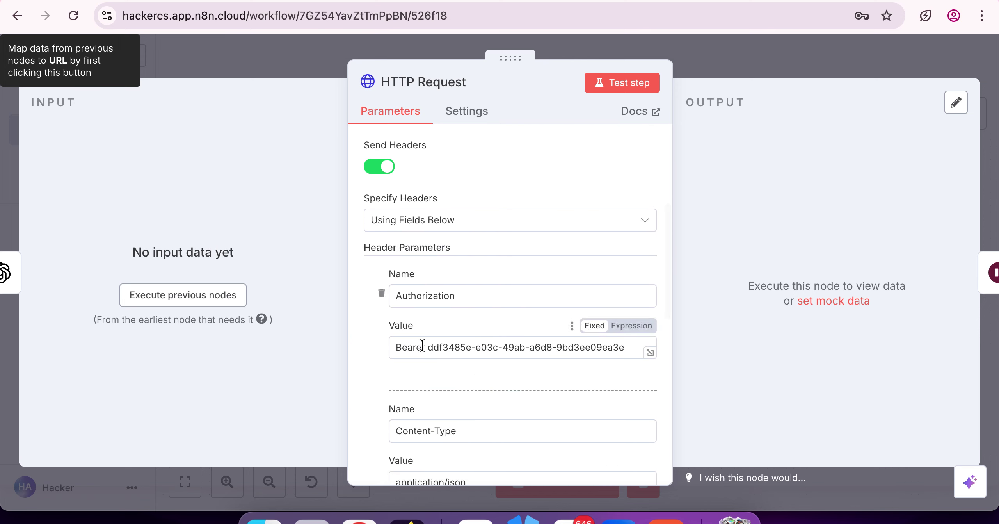
{"action": "left_click_drag", "start_coordinate": [427, 347], "coordinate": [603, 347]}
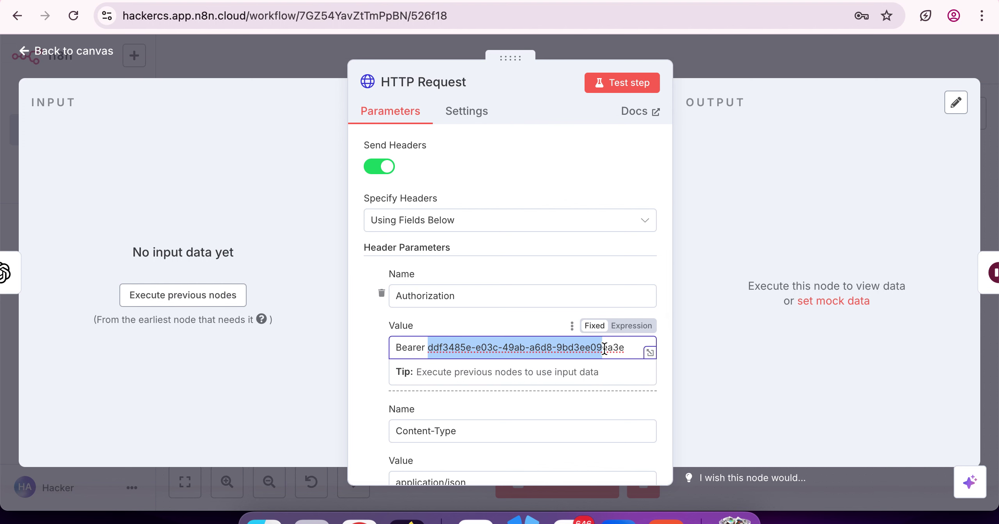
{"action": "scroll", "coordinate": [500, 219], "scroll_direction": "up", "scroll_amount": 2}
{"action": "scroll", "coordinate": [501, 220], "scroll_direction": "up", "scroll_amount": 2}
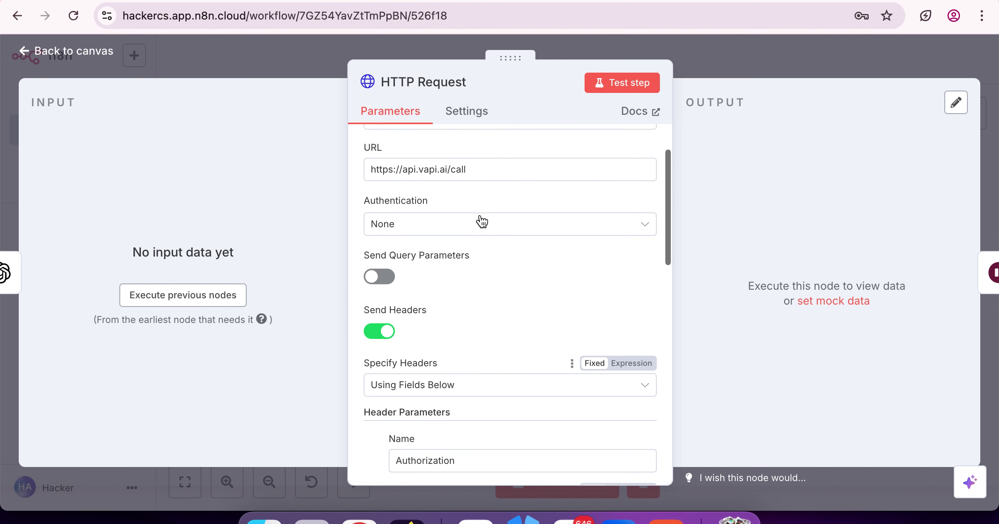
{"action": "left_click", "coordinate": [769, 72]}
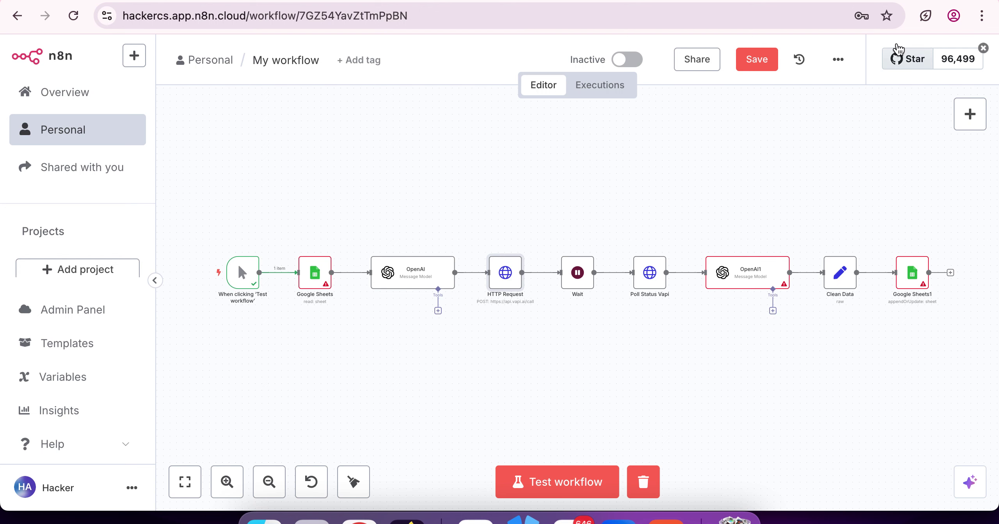
{"action": "left_click", "coordinate": [841, 59]}
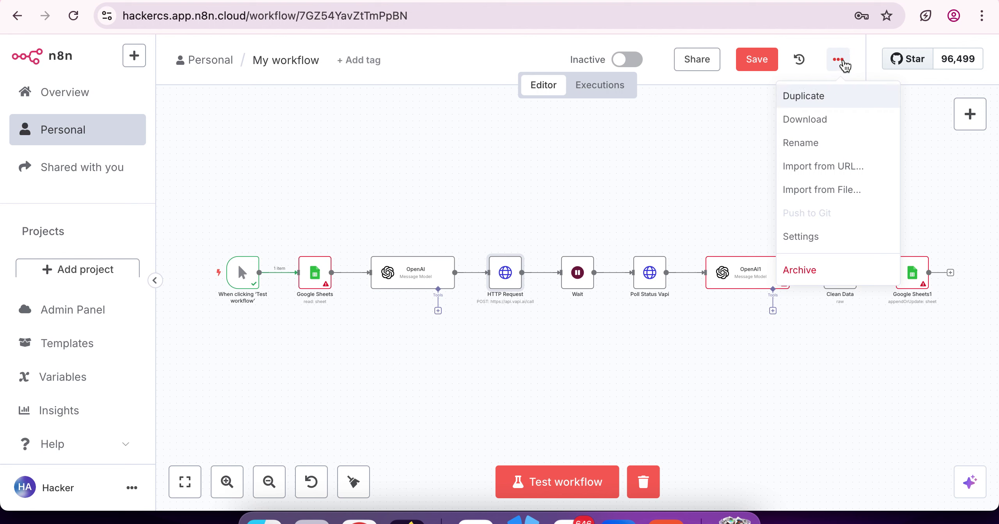
{"action": "left_click", "coordinate": [841, 61]}
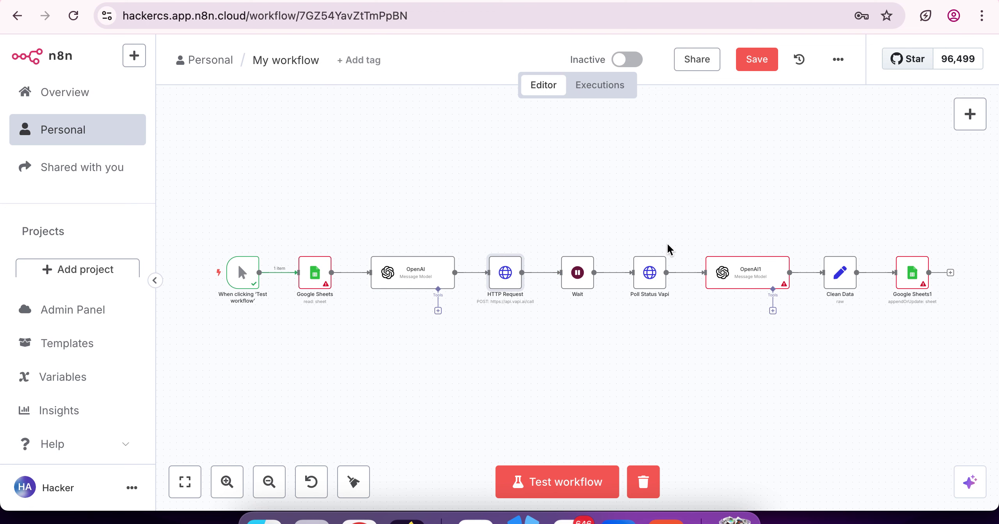
Search the nodes that can be added for "Open" and close the list without adding one.
{"action": "left_click", "coordinate": [969, 114]}
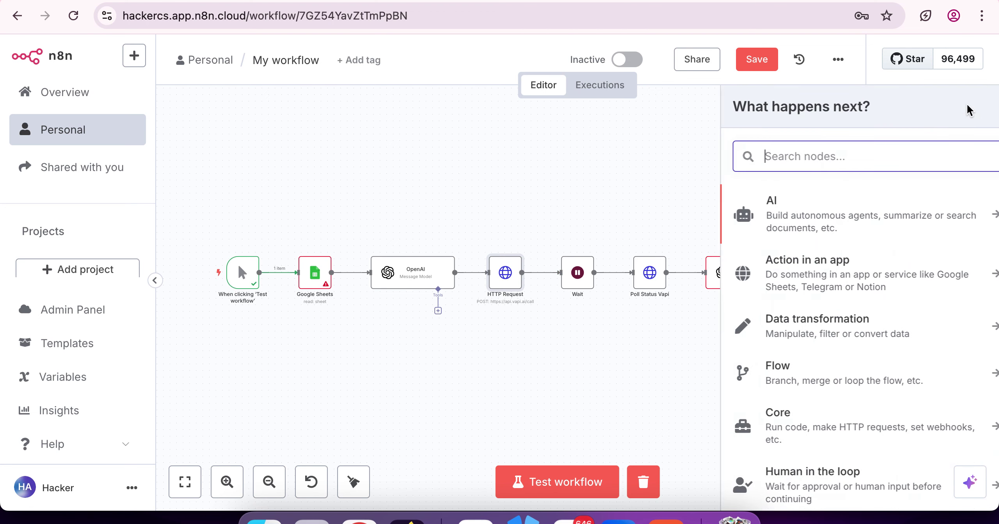
{"action": "scroll", "coordinate": [823, 266], "scroll_direction": "down", "scroll_amount": 3}
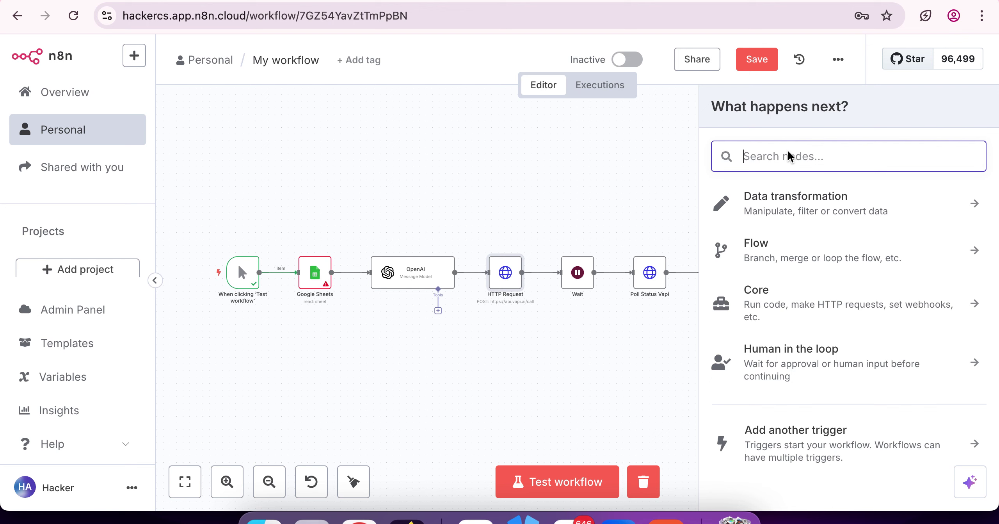
{"action": "type", "text": "Opem"}
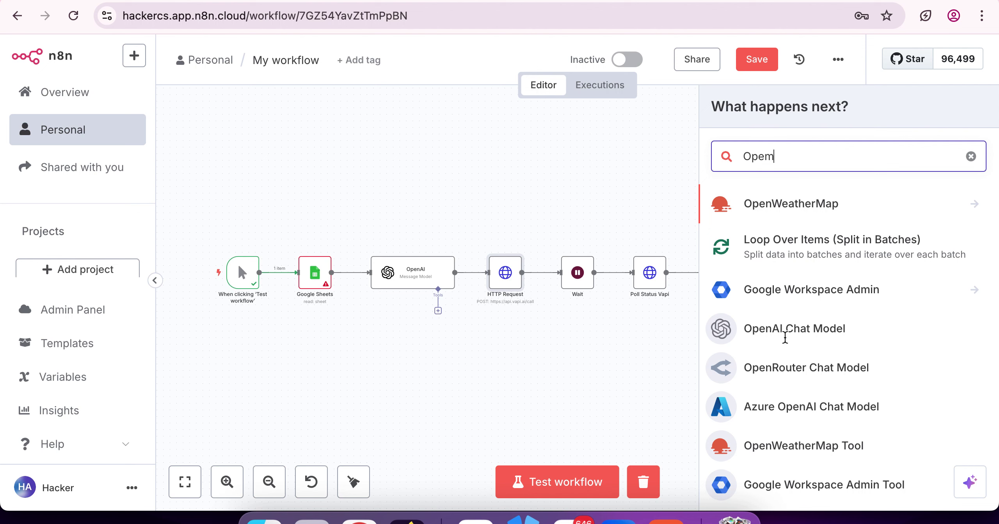
{"action": "key", "text": "BackSpace"}
{"action": "type", "text": "n"}
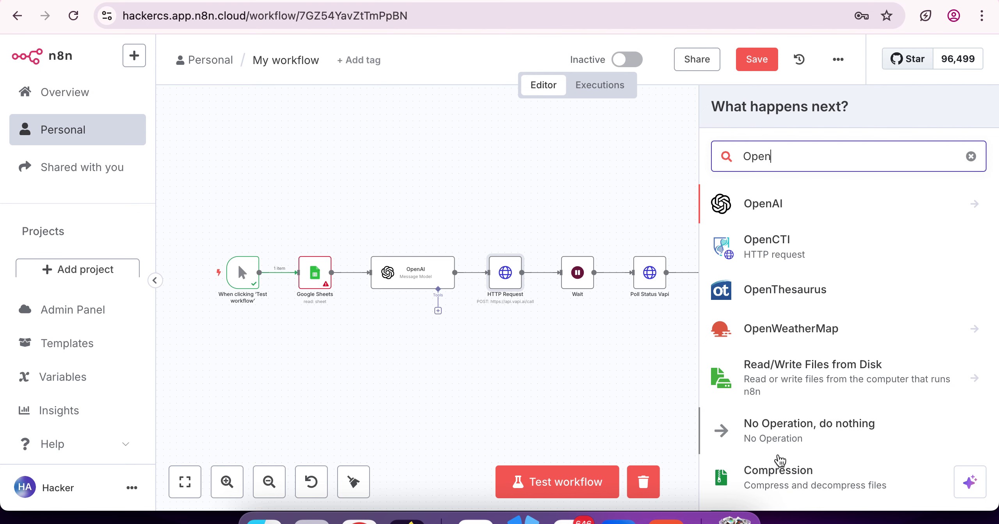
{"action": "left_click", "coordinate": [606, 377]}
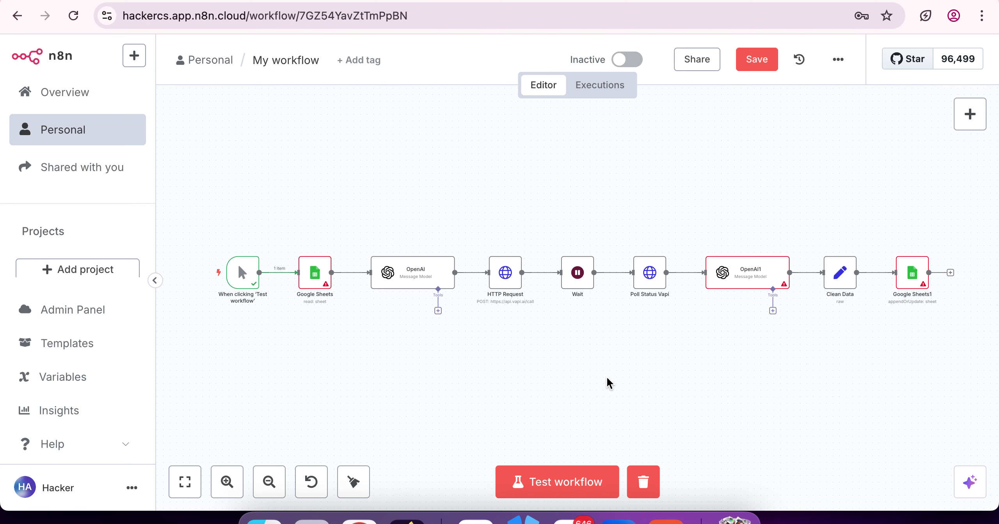